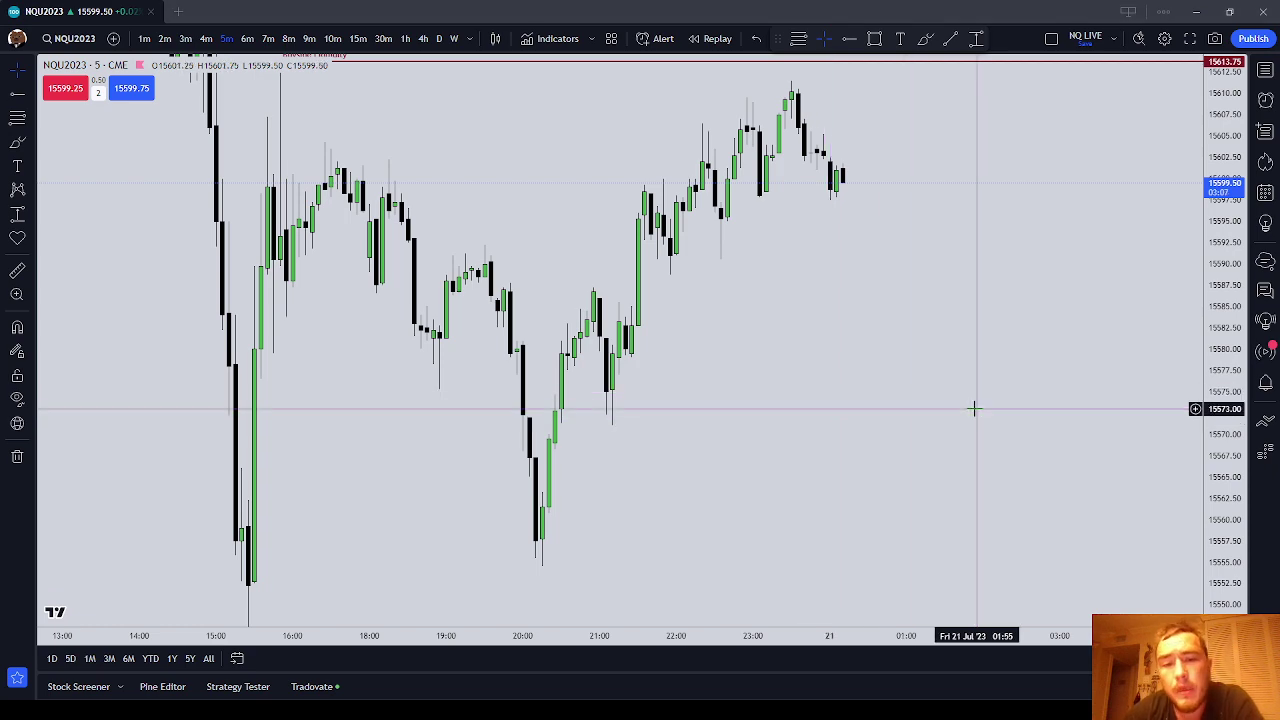
Zoom into the NQU2023 5-minute chart so Buyside Liquidity at 15613.75 and recent candles fill it.
{"action": "scroll", "coordinate": [803, 337], "scroll_direction": "up", "scroll_amount": 2}
{"action": "scroll", "coordinate": [803, 337], "scroll_direction": "left", "scroll_amount": 3}
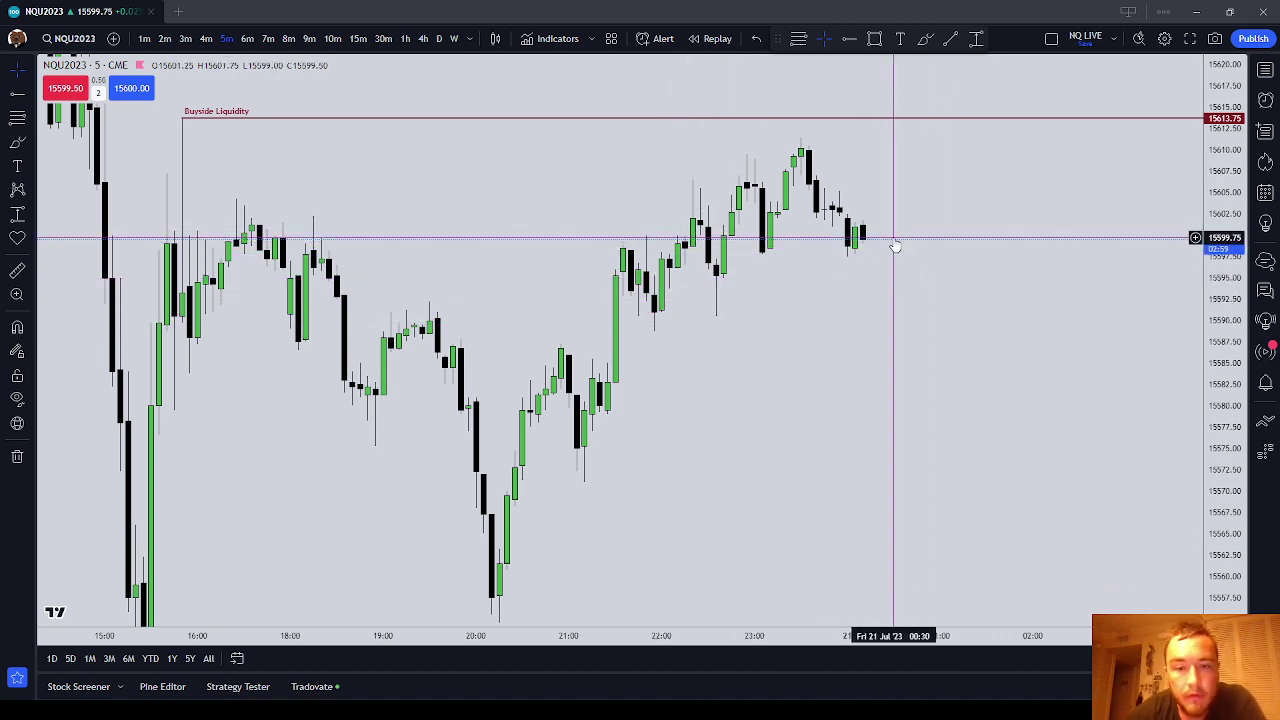
{"action": "scroll", "coordinate": [891, 377], "scroll_direction": "up", "scroll_amount": 3}
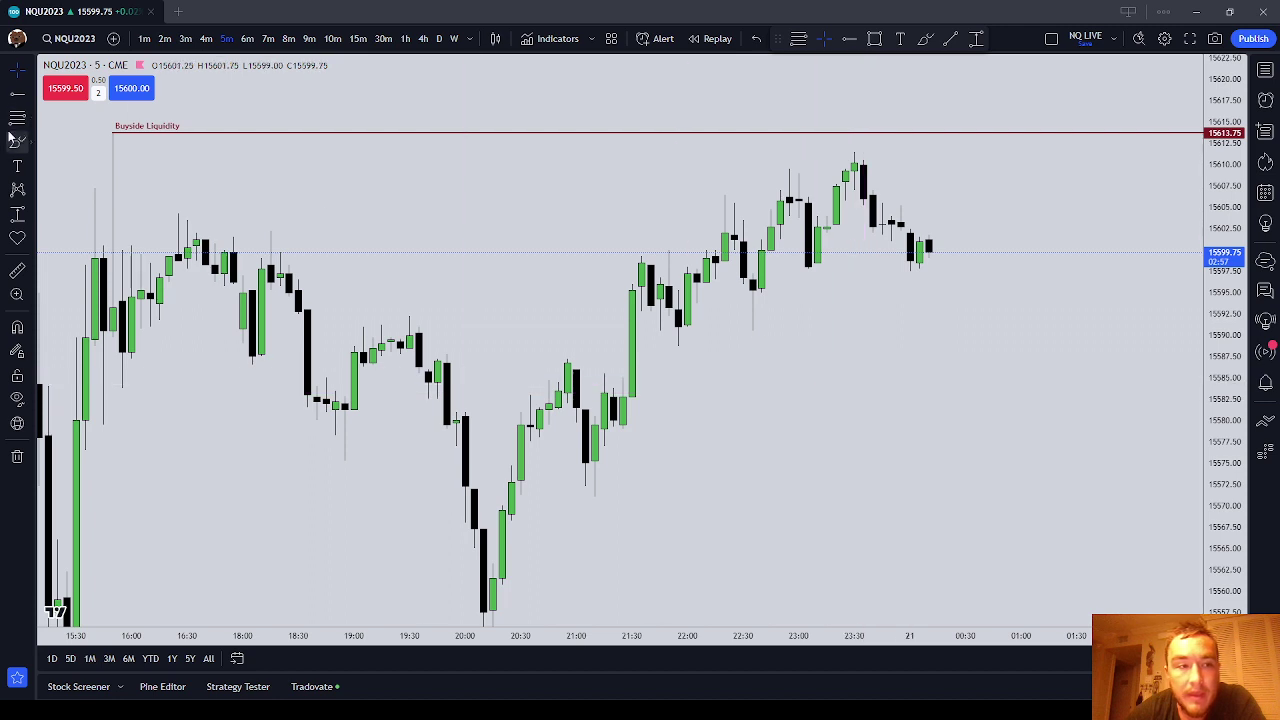
Pick the Brush tool and pan to the earlier 20 Jul candles around 18:40.
{"action": "left_click", "coordinate": [16, 145]}
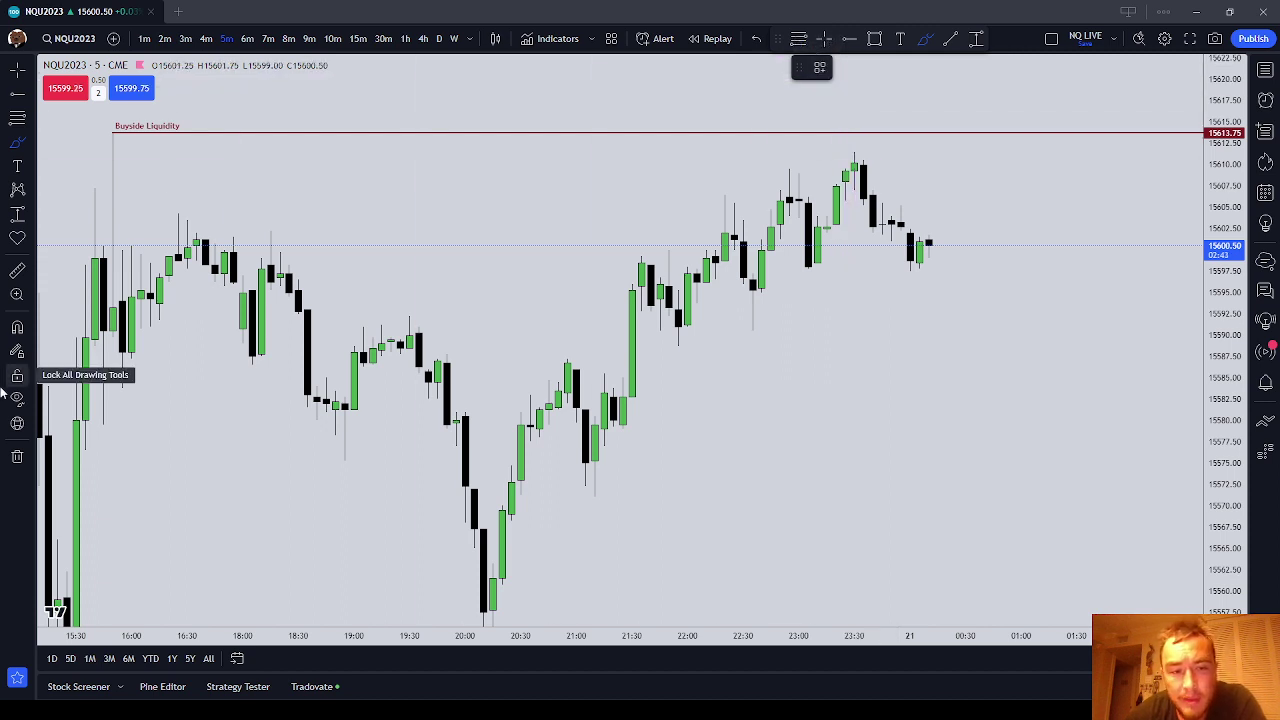
{"action": "left_click_drag", "start_coordinate": [522, 340], "coordinate": [796, 340]}
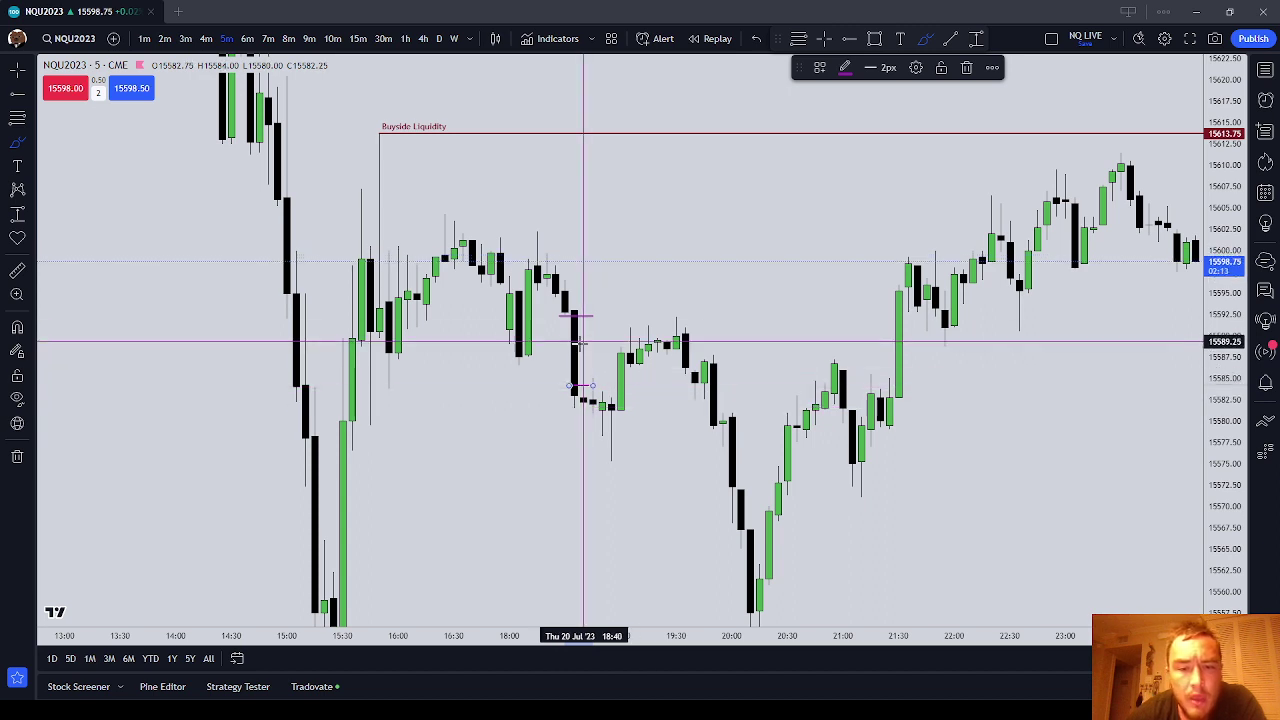
{"action": "mouse_move", "coordinate": [565, 340]}
{"action": "left_mouse_down"}
{"action": "mouse_move", "coordinate": [551, 352]}
{"action": "mouse_move", "coordinate": [591, 347]}
{"action": "left_mouse_up"}
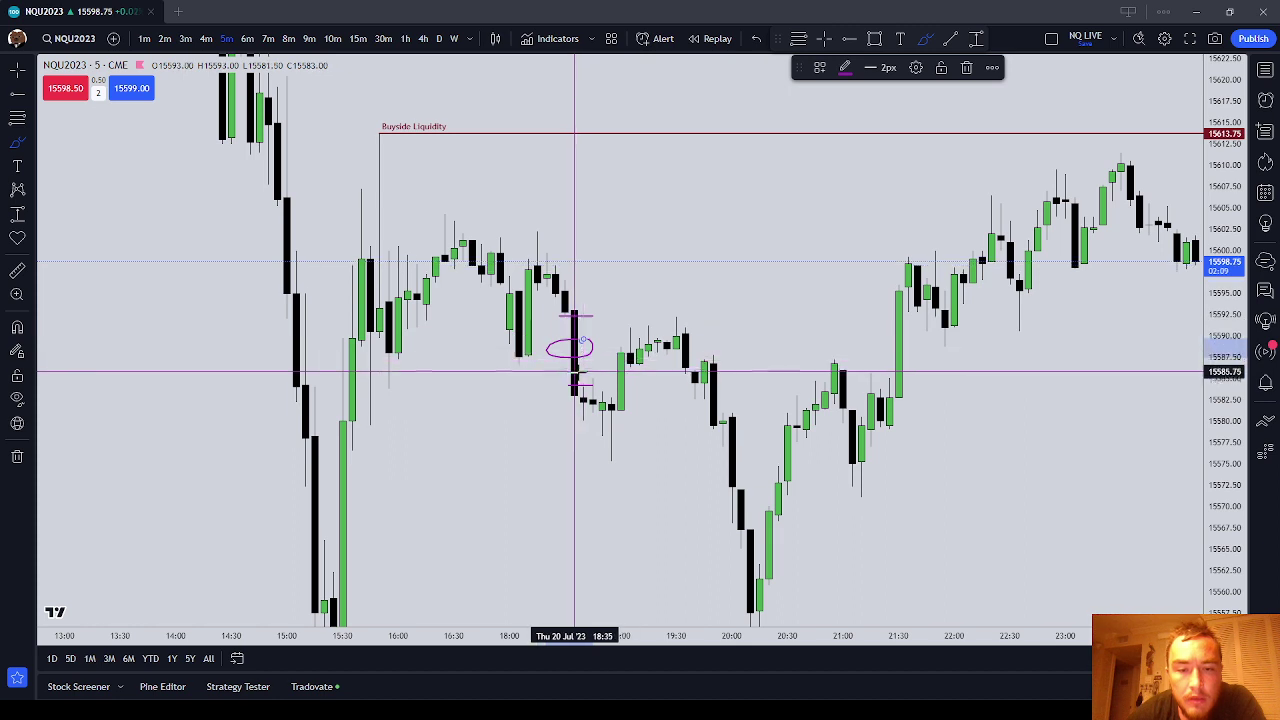
{"action": "key", "text": "Delete"}
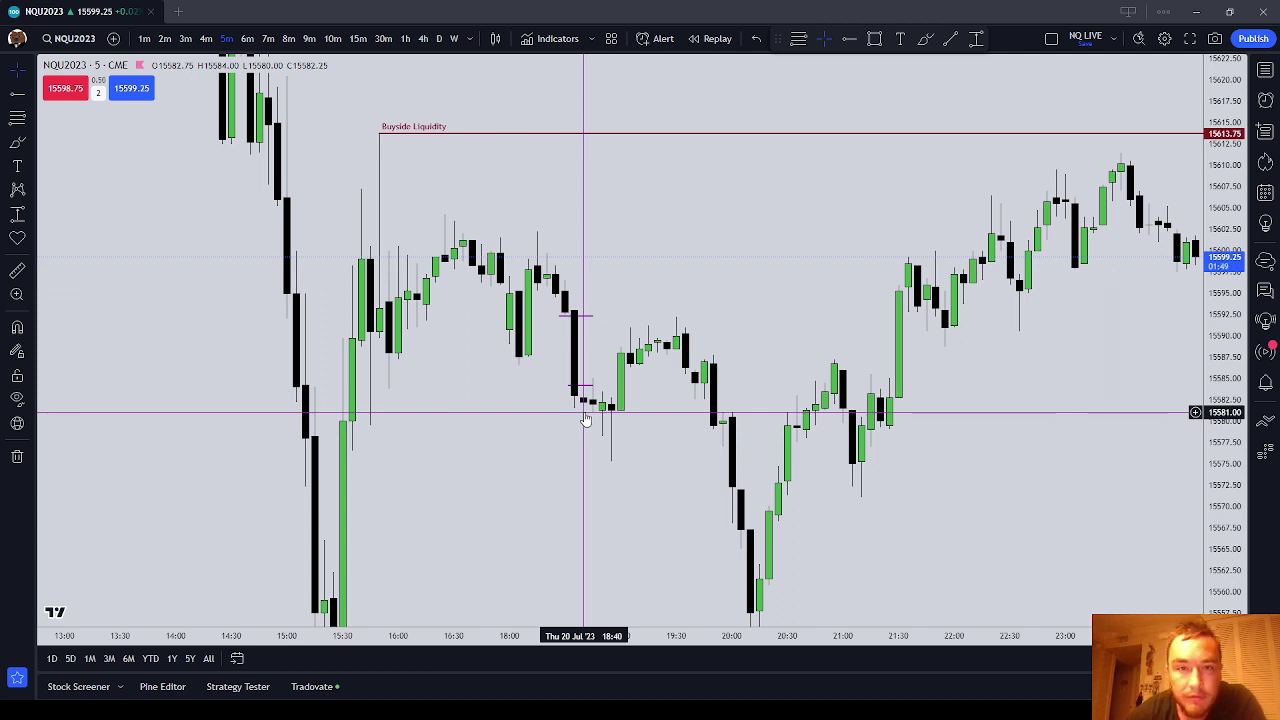
{"action": "left_click", "coordinate": [17, 141]}
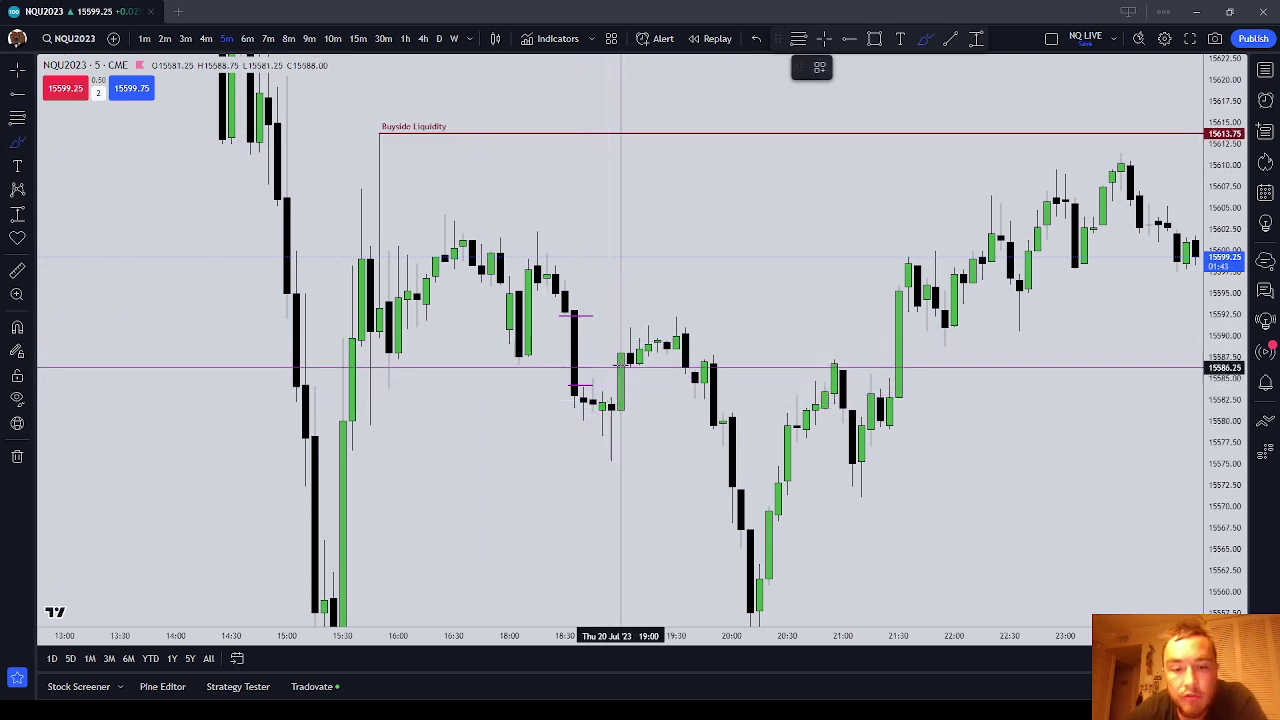
Draw a stroke up from the 18:55 lows, then delete the curl and diagonal strokes.
{"action": "mouse_move", "coordinate": [617, 403]}
{"action": "left_mouse_down"}
{"action": "mouse_move", "coordinate": [657, 365]}
{"action": "mouse_move", "coordinate": [645, 360]}
{"action": "mouse_move", "coordinate": [658, 357]}
{"action": "mouse_move", "coordinate": [656, 371]}
{"action": "left_mouse_up"}
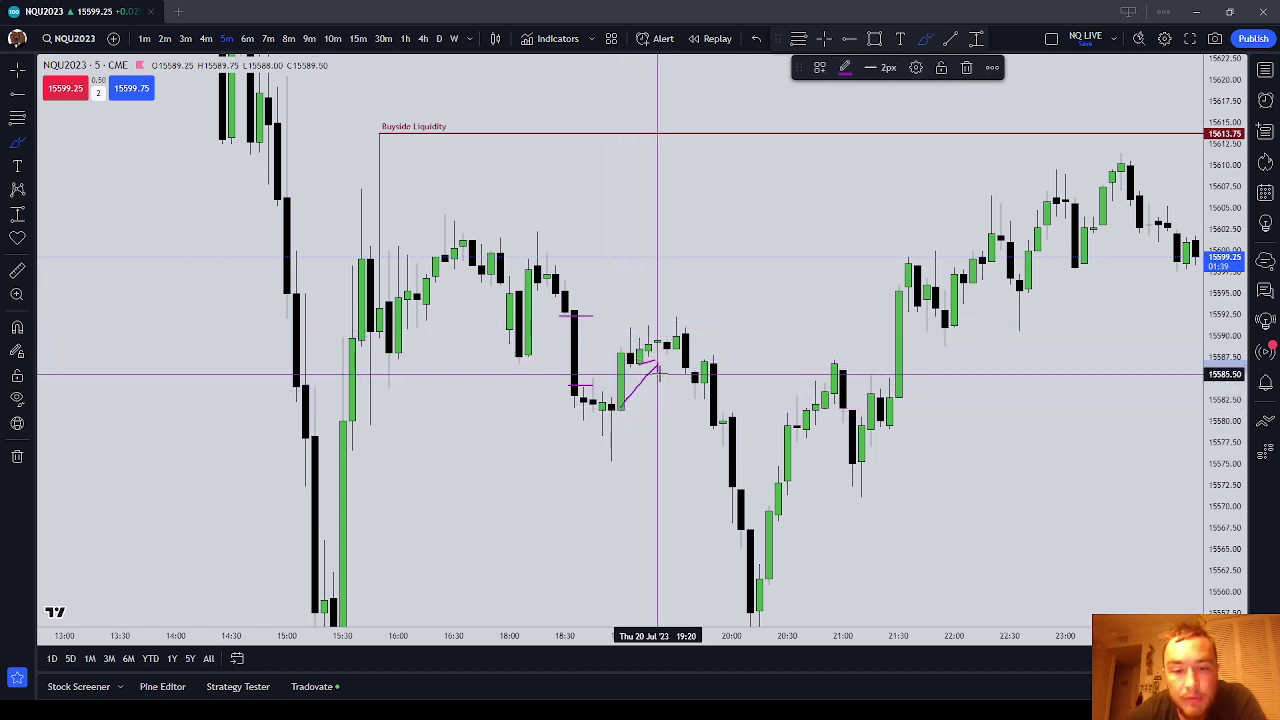
{"action": "left_click", "coordinate": [966, 67]}
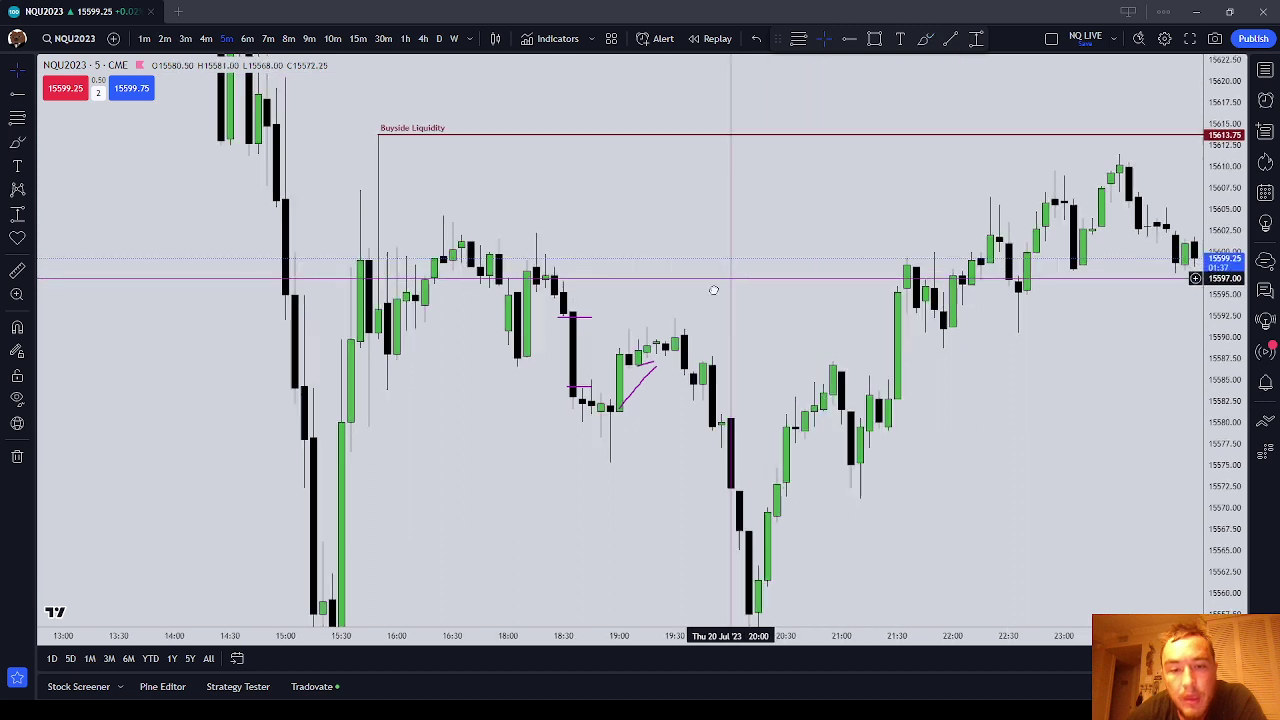
{"action": "left_click", "coordinate": [655, 361]}
{"action": "left_click", "coordinate": [974, 69]}
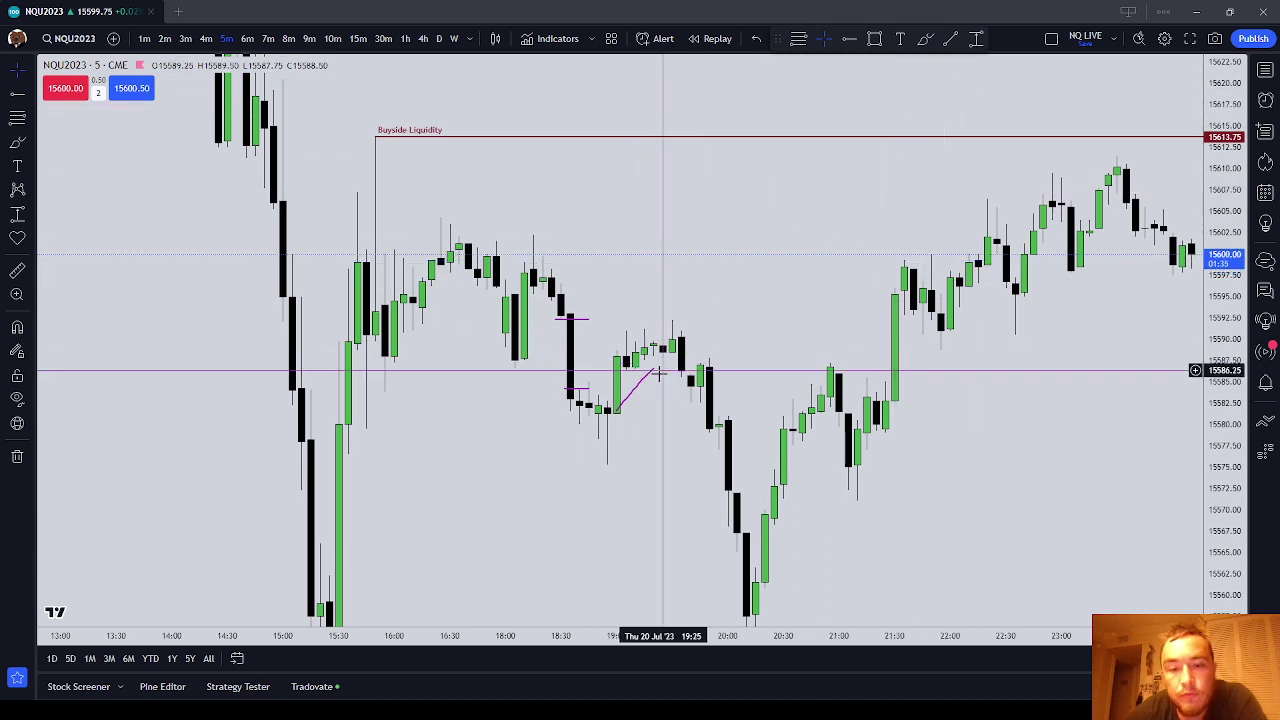
{"action": "left_click", "coordinate": [650, 372]}
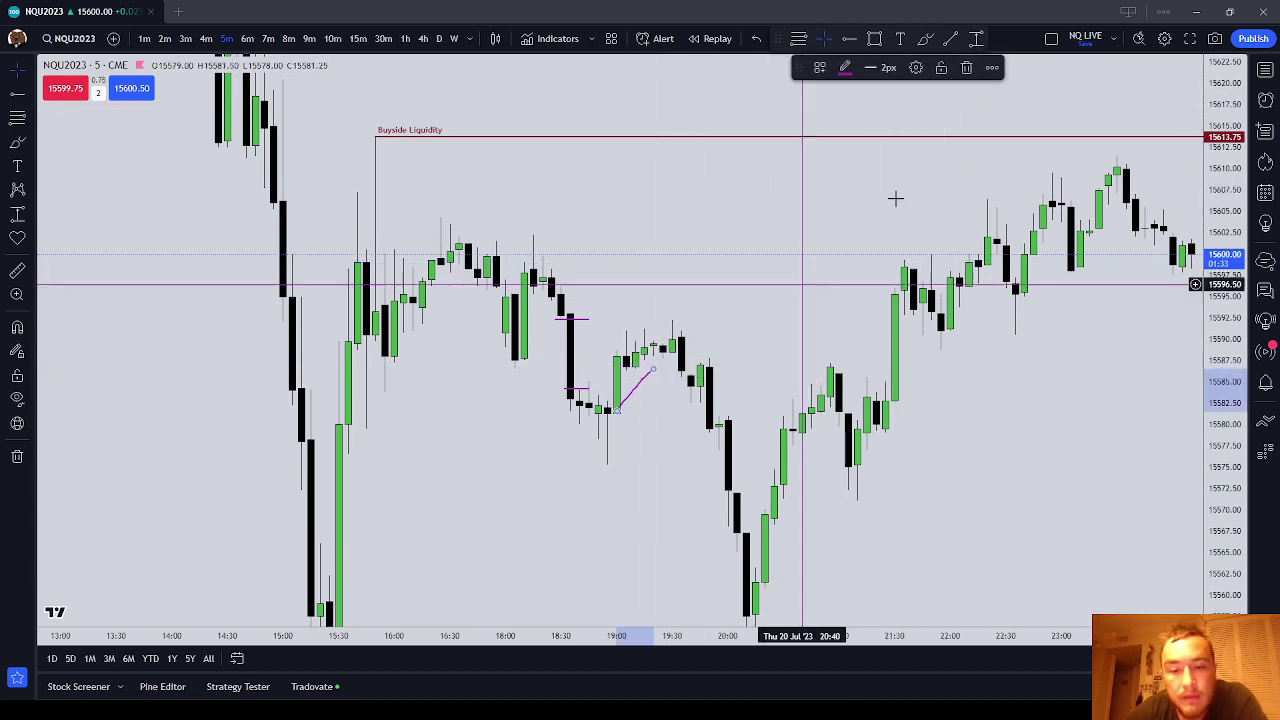
{"action": "left_click", "coordinate": [968, 67]}
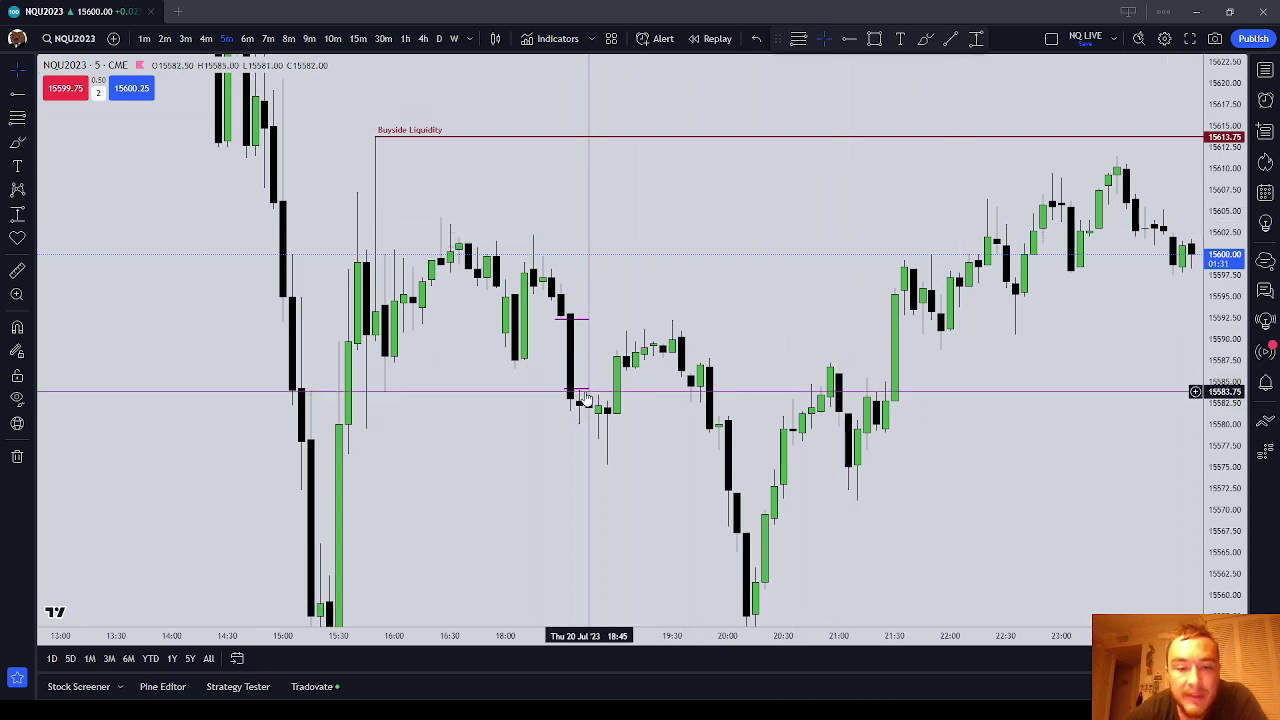
Delete the remaining short brush marks near the 18:30 and 18:40 candles.
{"action": "left_click", "coordinate": [590, 393]}
{"action": "left_click", "coordinate": [968, 66]}
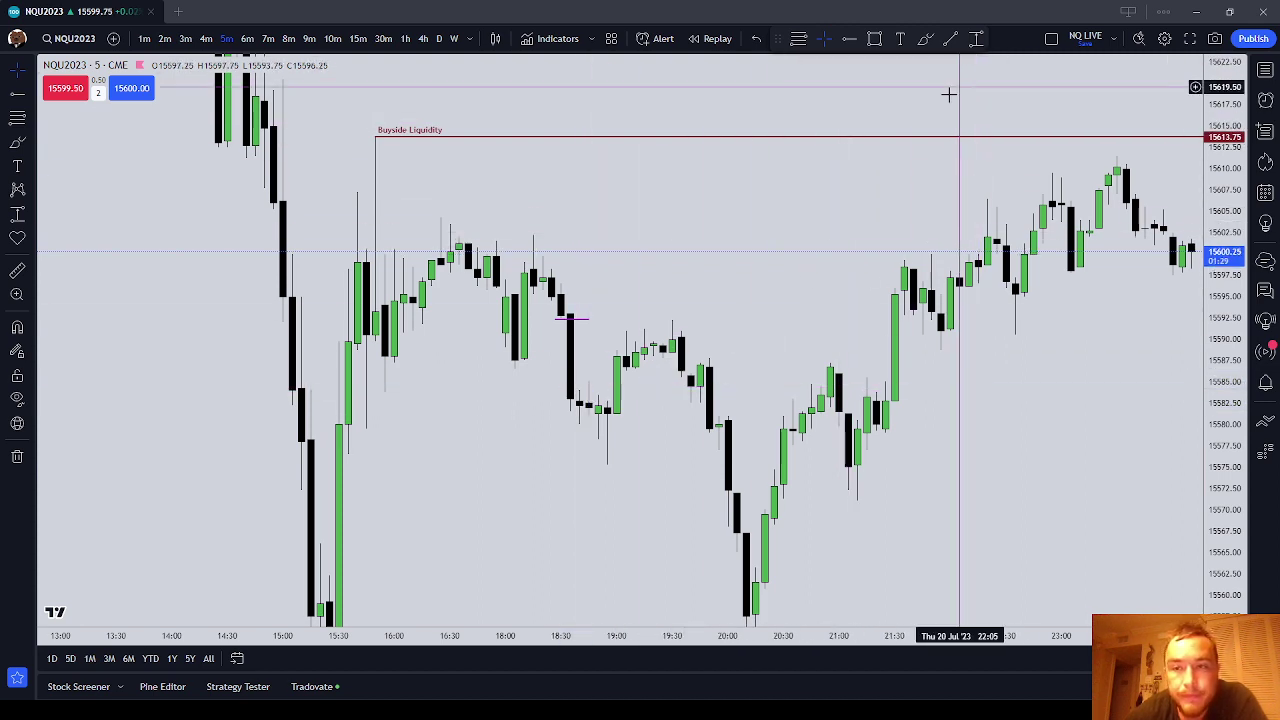
{"action": "left_click_drag", "start_coordinate": [698, 281], "coordinate": [643, 237]}
{"action": "left_click", "coordinate": [512, 276]}
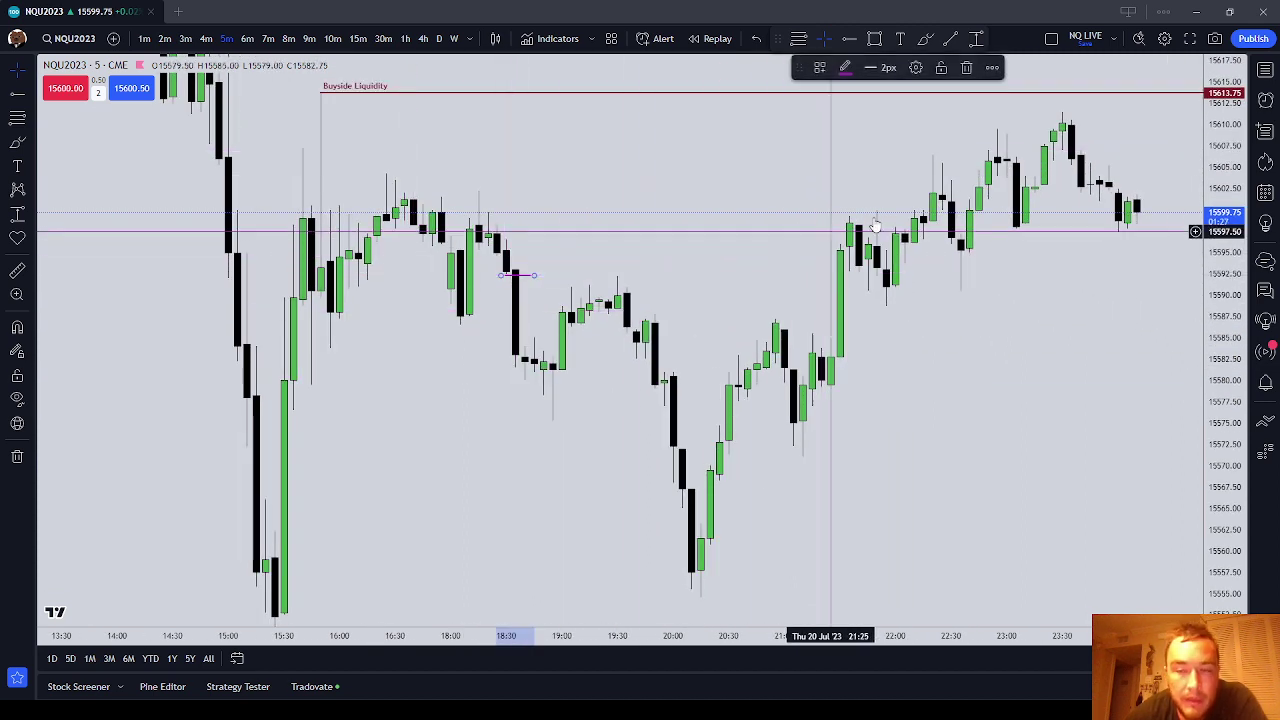
{"action": "left_click", "coordinate": [968, 66]}
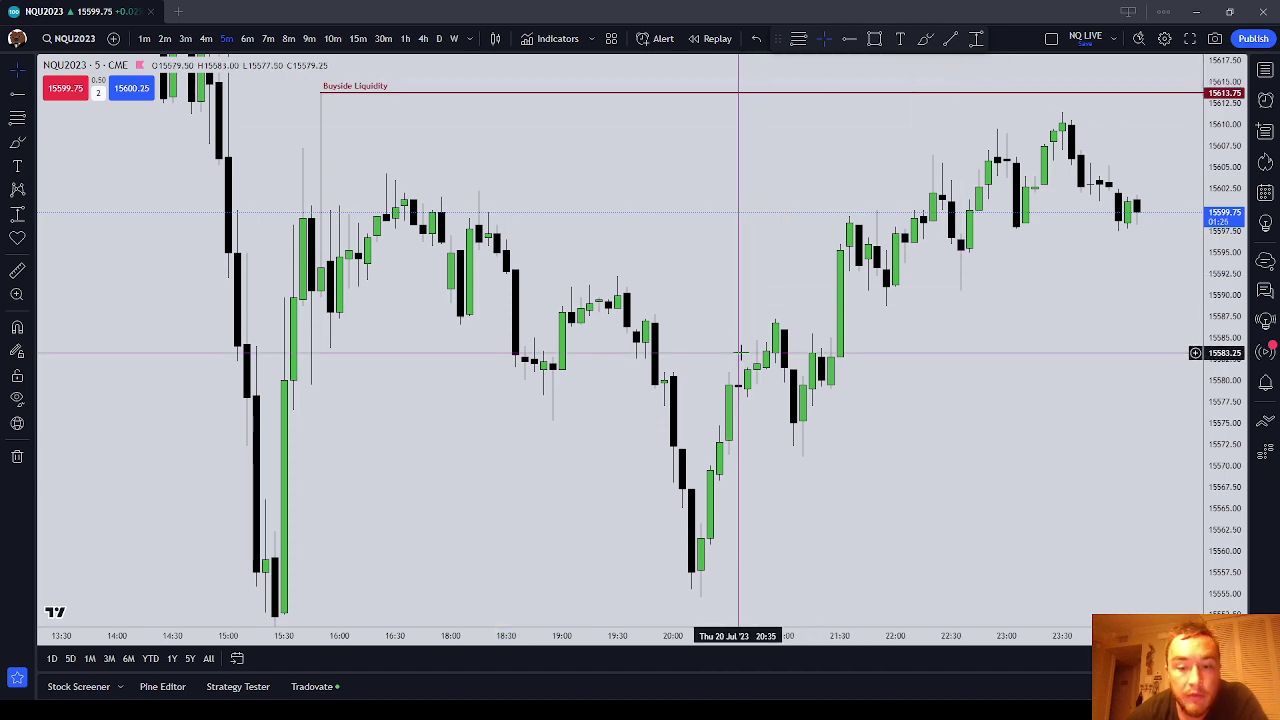
Brush short magenta ticks across the green 20:30 candle near 15578 and 15574.
{"action": "scroll", "coordinate": [741, 352], "scroll_direction": "down", "scroll_amount": 1}
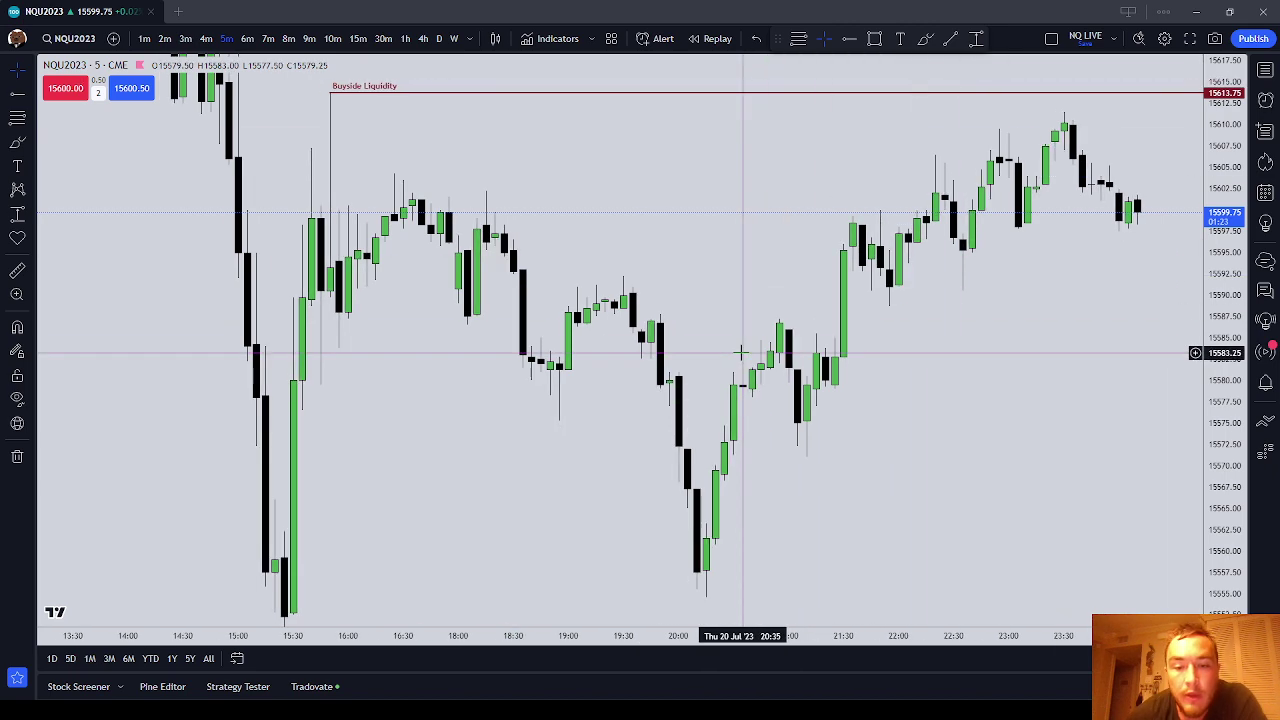
{"action": "scroll", "coordinate": [741, 352], "scroll_direction": "up", "scroll_amount": 2}
{"action": "left_click", "coordinate": [17, 141]}
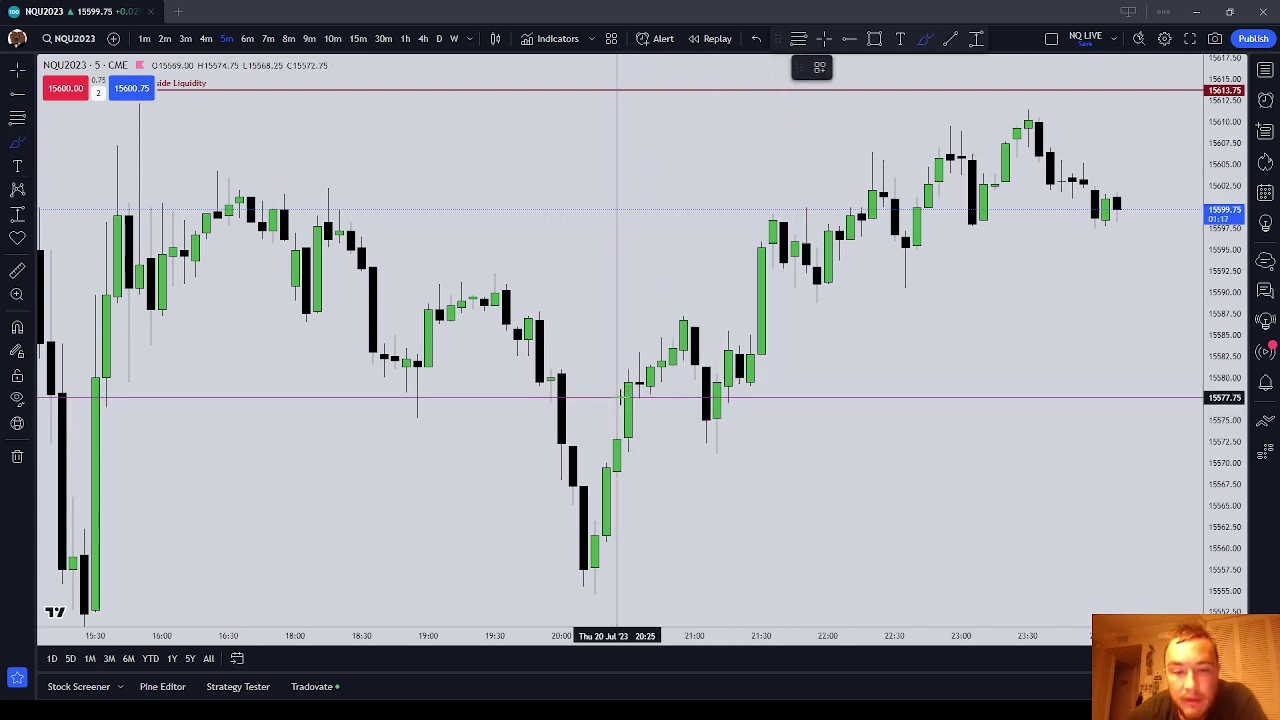
{"action": "mouse_move", "coordinate": [617, 400]}
{"action": "left_mouse_down"}
{"action": "mouse_move", "coordinate": [661, 399]}
{"action": "mouse_move", "coordinate": [661, 420]}
{"action": "left_mouse_up"}
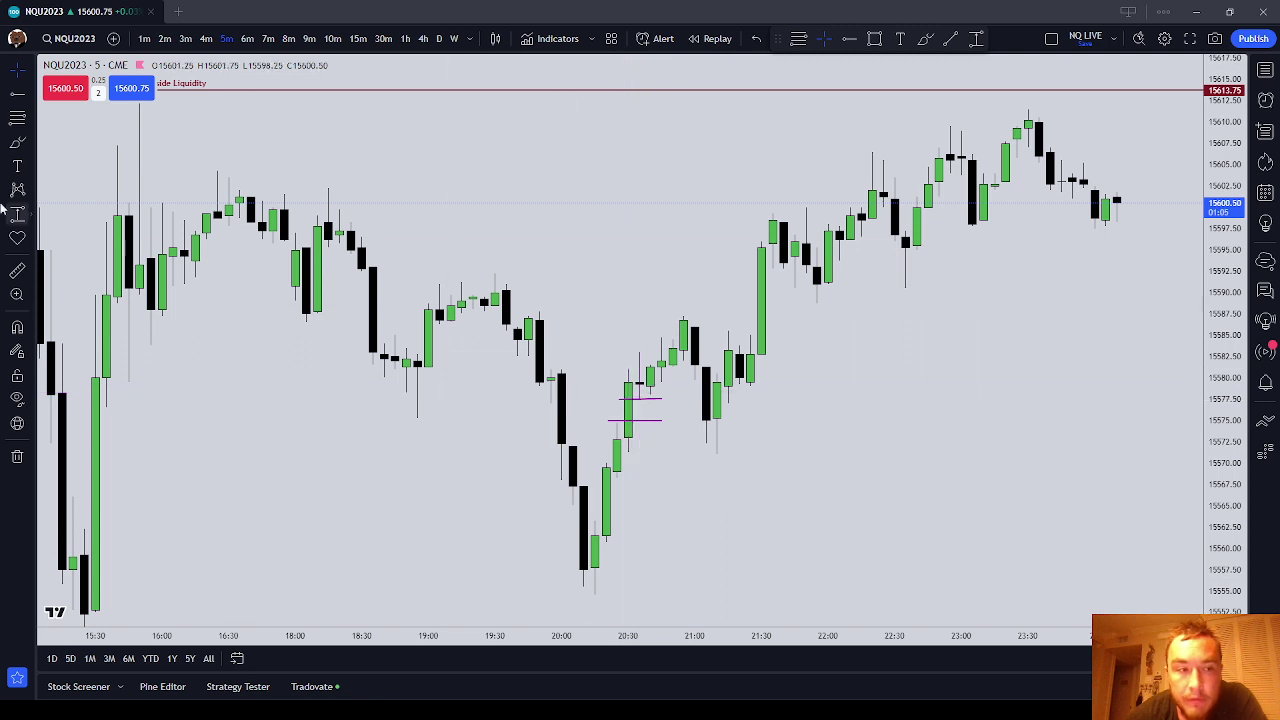
Brush short magenta ticks on the rising green candles between about 15563 and 15571.
{"action": "left_click", "coordinate": [17, 142]}
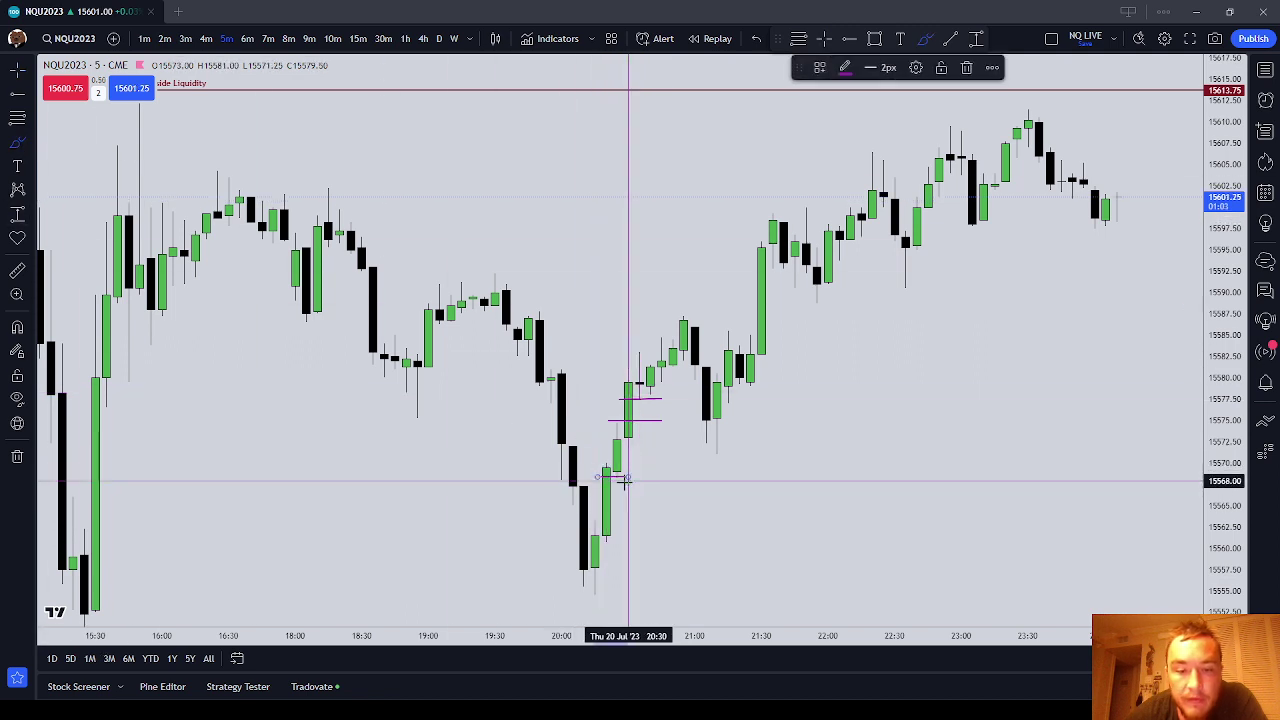
{"action": "left_click_drag", "start_coordinate": [586, 517], "coordinate": [640, 518]}
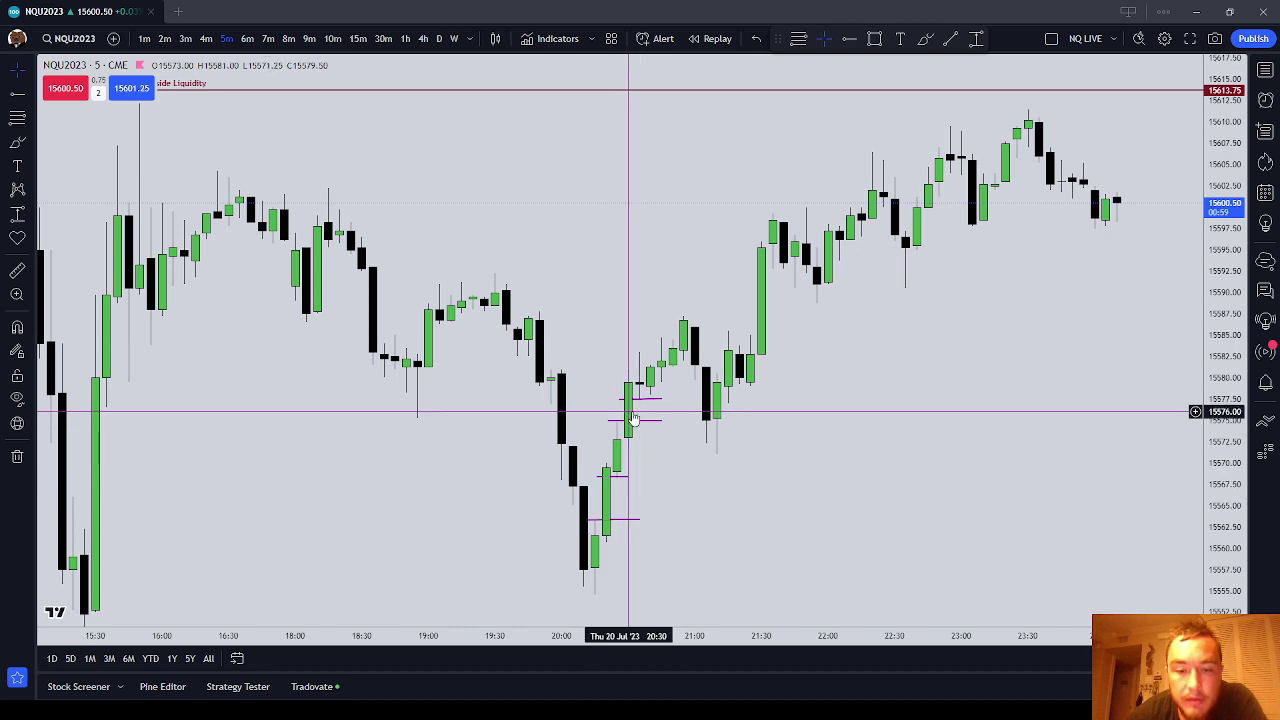
{"action": "left_click", "coordinate": [17, 142]}
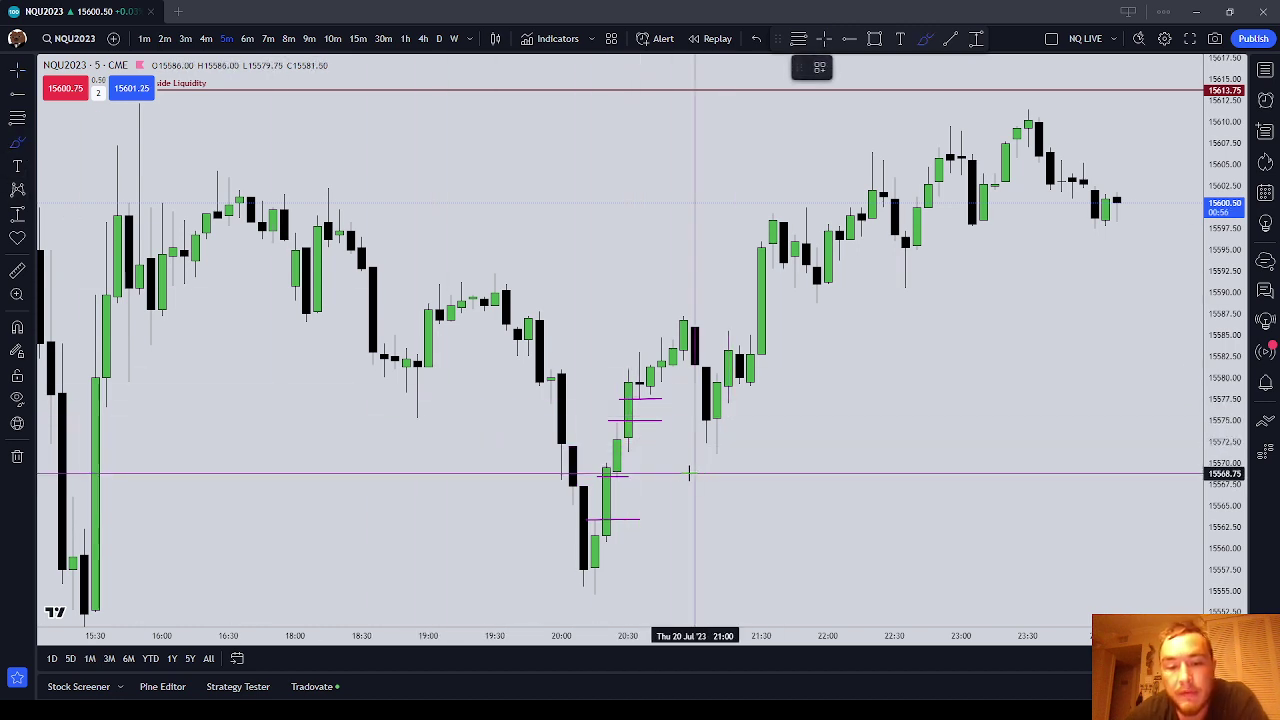
{"action": "left_click", "coordinate": [617, 463]}
{"action": "left_click", "coordinate": [617, 456]}
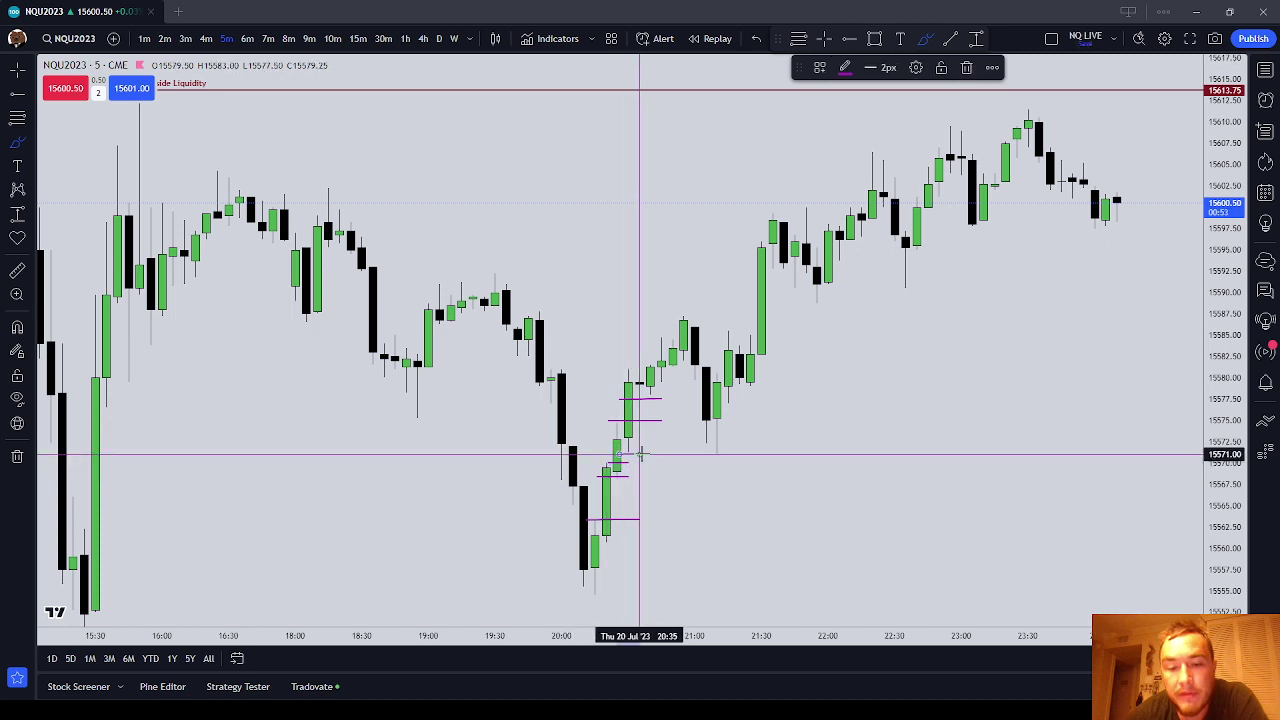
{"action": "key", "text": "Escape"}
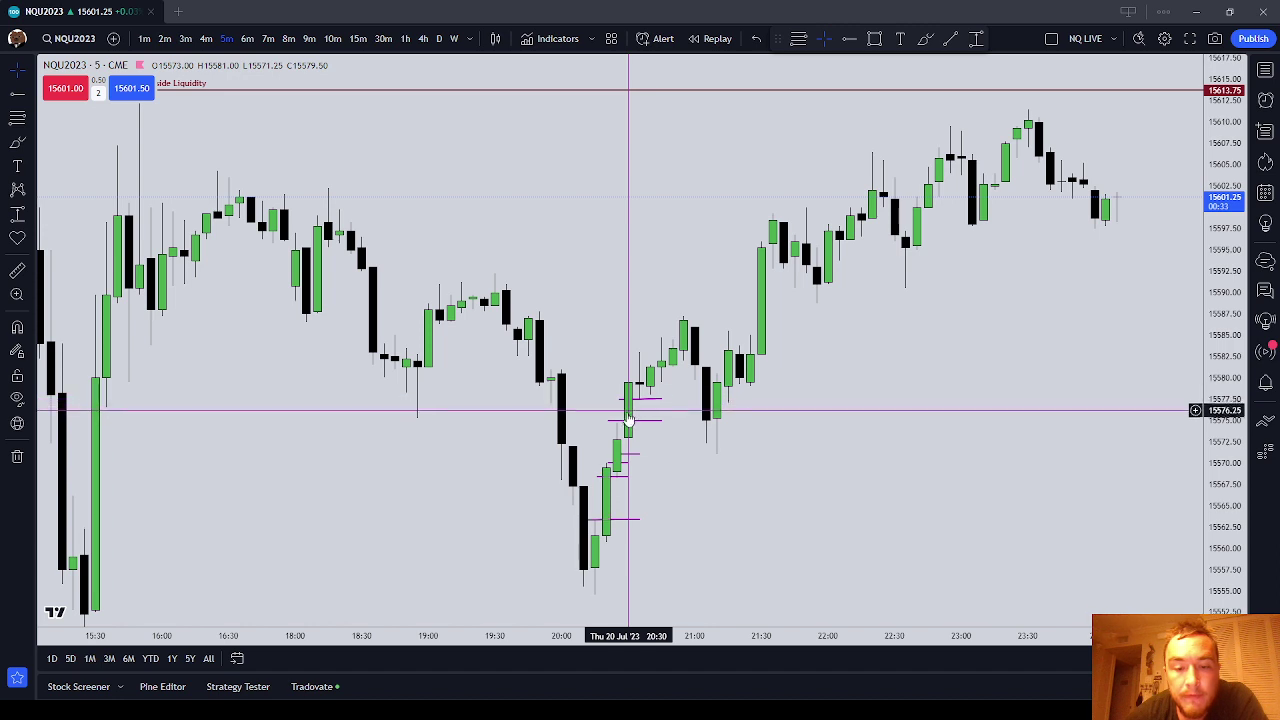
Brush a circle around the candle after 21:00 plus a diagonal stroke, then undo the stroke.
{"action": "left_click", "coordinate": [15, 145]}
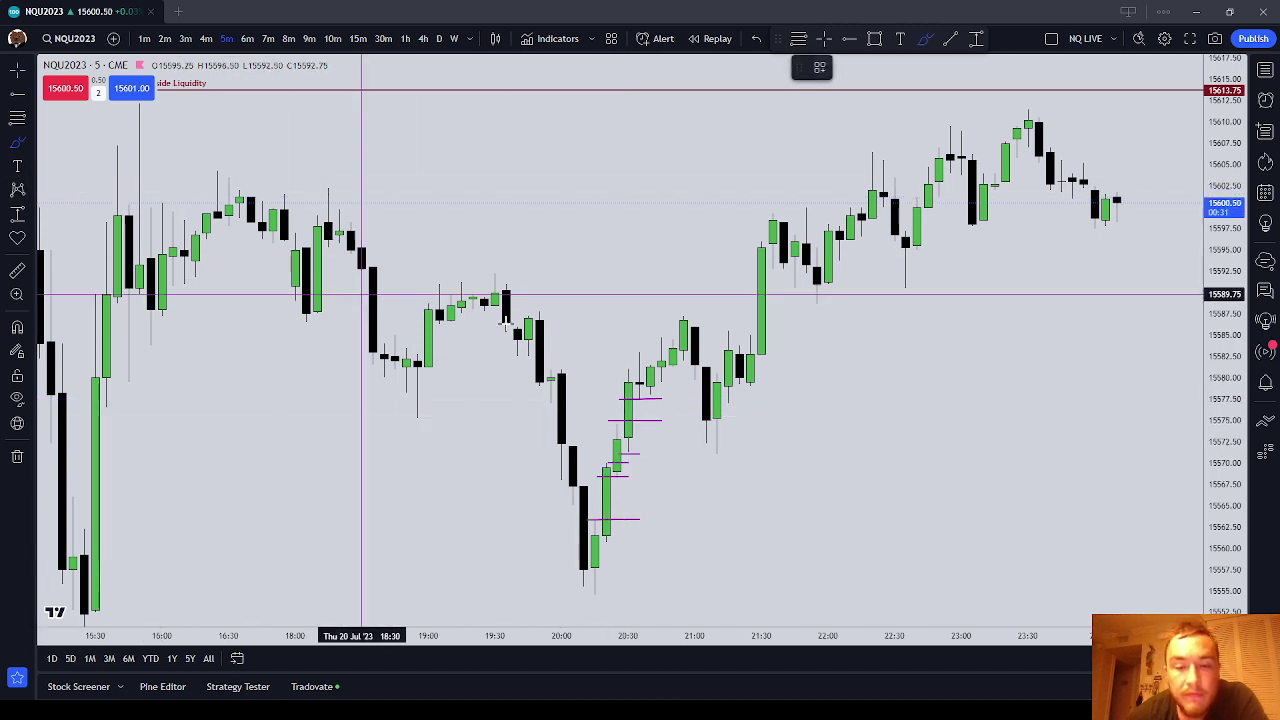
{"action": "left_click", "coordinate": [718, 398]}
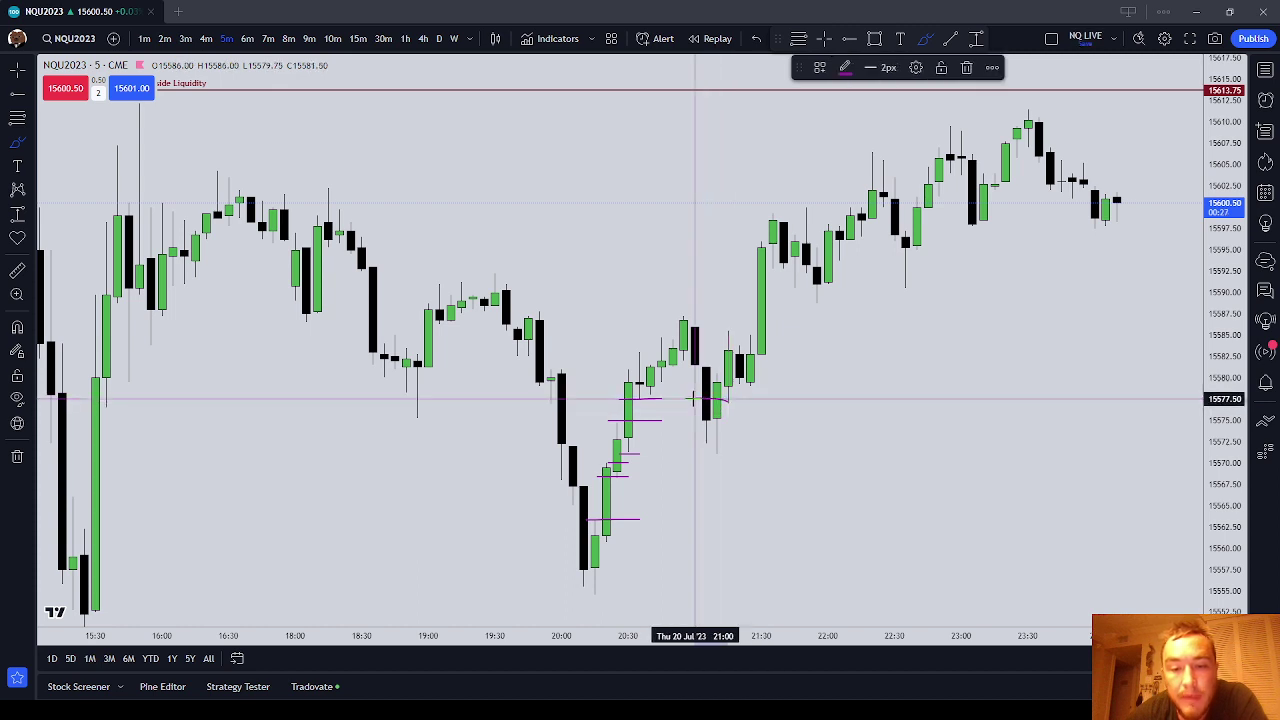
{"action": "mouse_move", "coordinate": [697, 398]}
{"action": "left_mouse_down"}
{"action": "mouse_move", "coordinate": [714, 420]}
{"action": "mouse_move", "coordinate": [714, 397]}
{"action": "left_mouse_up"}
{"action": "mouse_move", "coordinate": [705, 333]}
{"action": "left_mouse_down"}
{"action": "mouse_move", "coordinate": [748, 385]}
{"action": "mouse_move", "coordinate": [751, 354]}
{"action": "left_mouse_up"}
{"action": "key", "text": "Escape"}
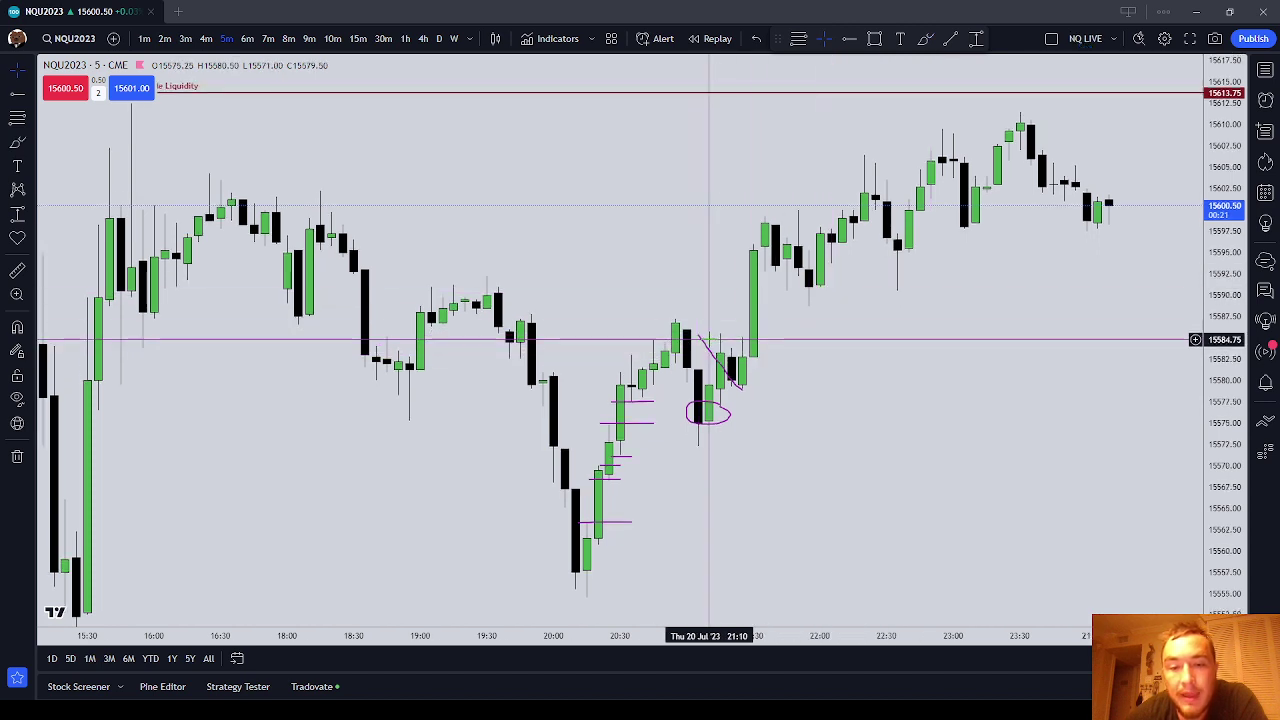
{"action": "key", "text": "ctrl+z"}
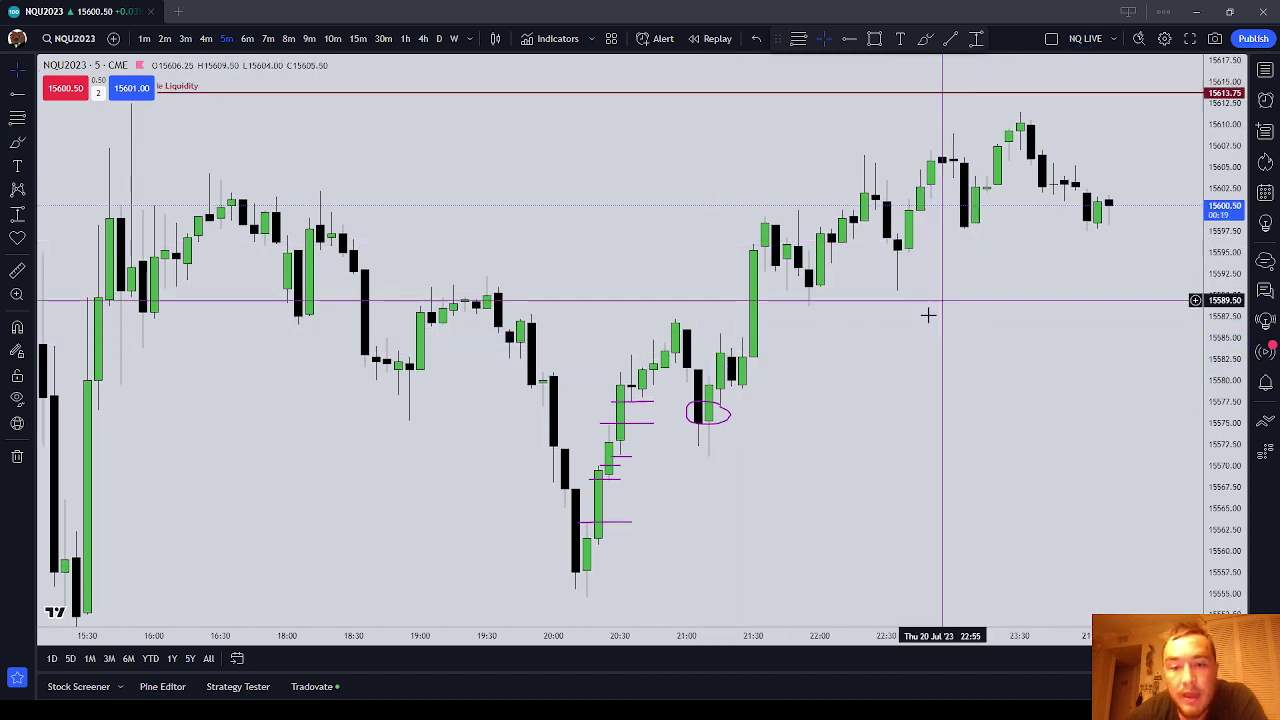
Delete the trial circle and the topmost magenta tick near 15577.
{"action": "left_click", "coordinate": [720, 413]}
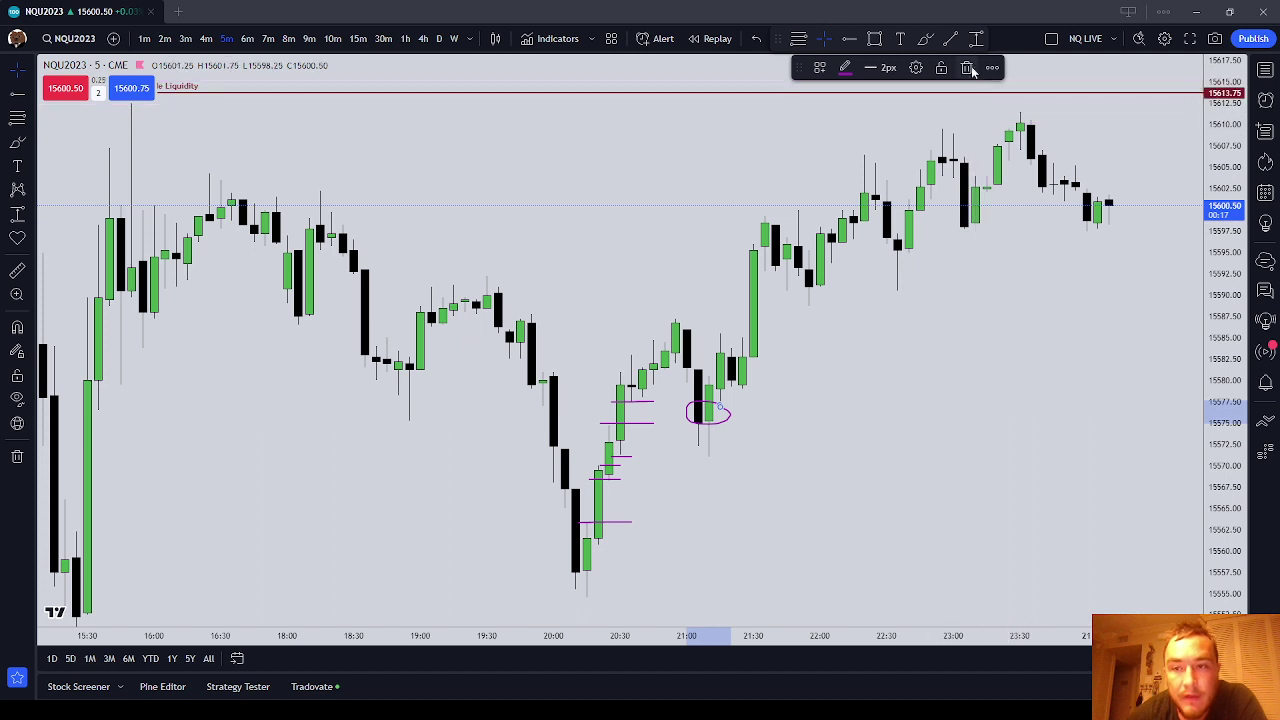
{"action": "left_click", "coordinate": [968, 68]}
{"action": "left_click", "coordinate": [640, 401]}
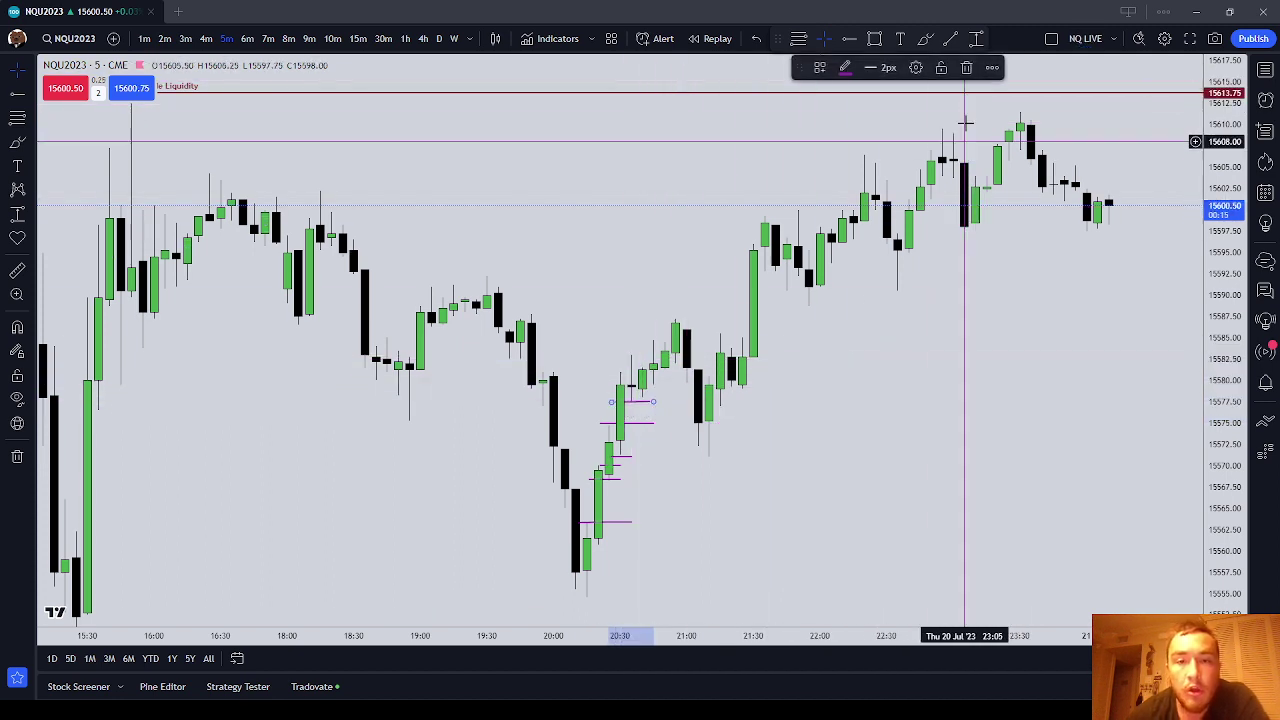
{"action": "left_click", "coordinate": [966, 68]}
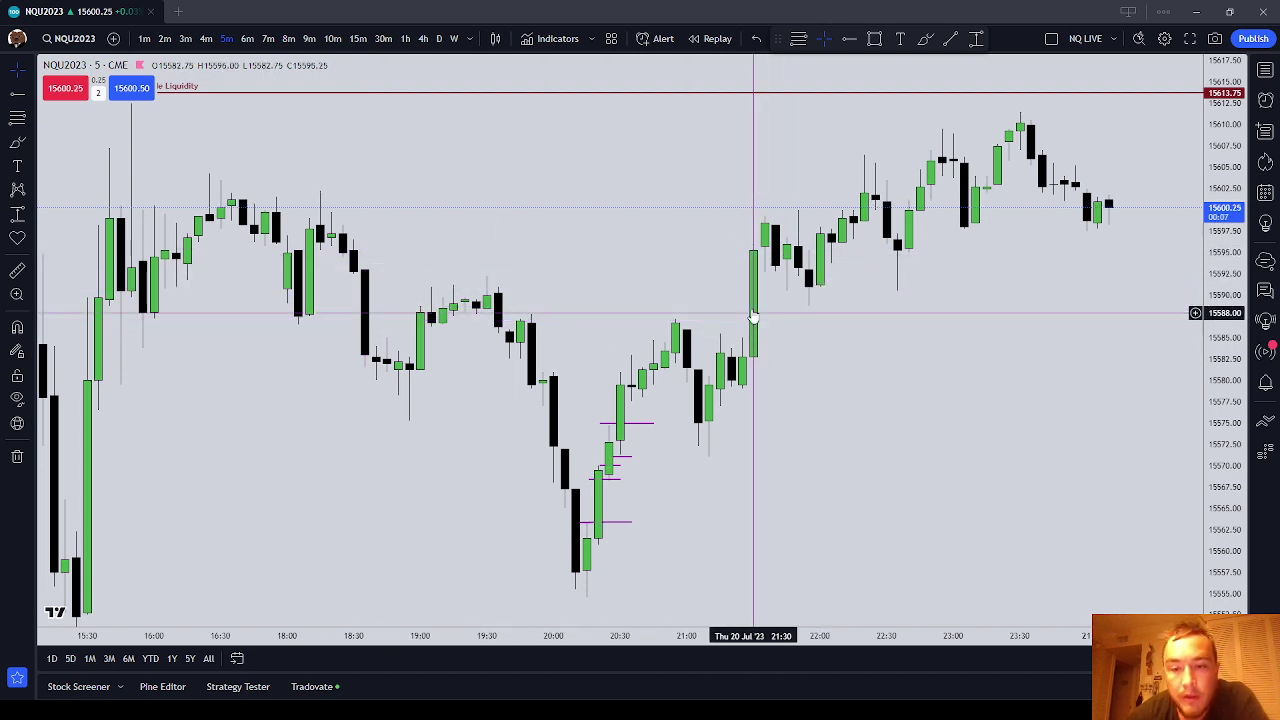
Pan and zoom out until Buyside Liquidity at 15613.75 and the 20:30 ticks show.
{"action": "scroll", "coordinate": [731, 266], "scroll_direction": "right", "scroll_amount": 5}
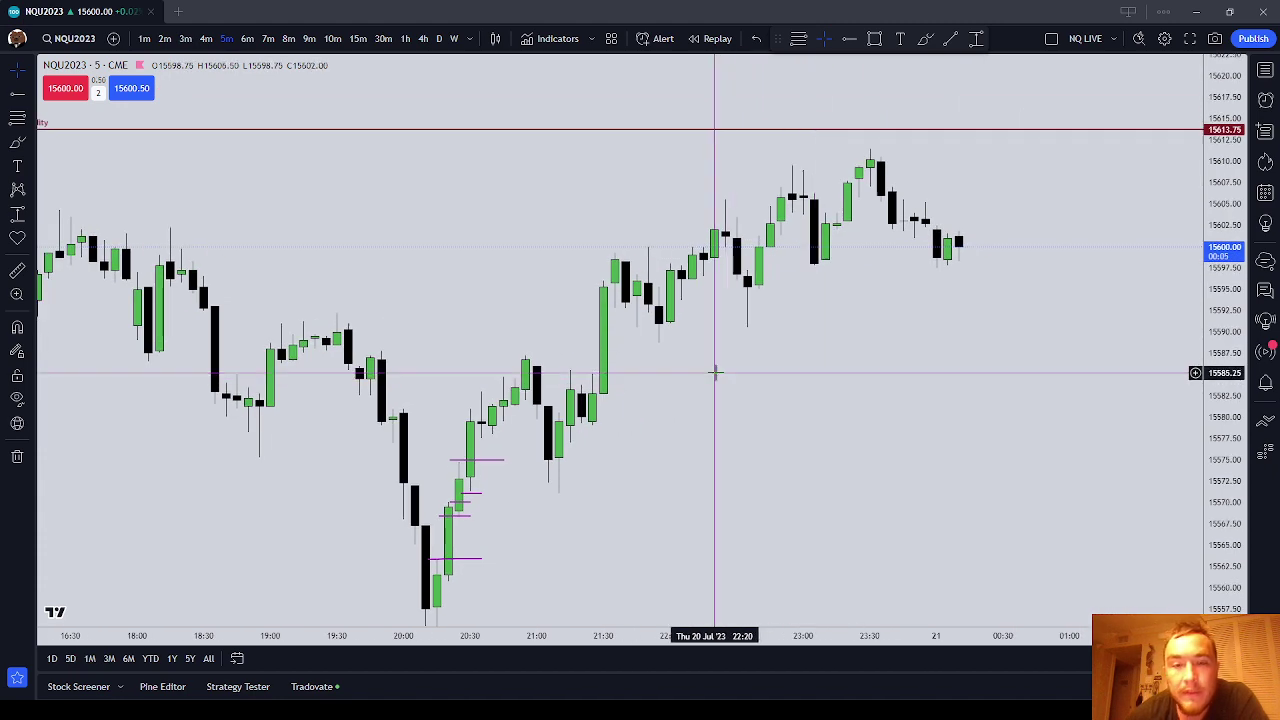
{"action": "scroll", "coordinate": [715, 372], "scroll_direction": "down", "scroll_amount": 2}
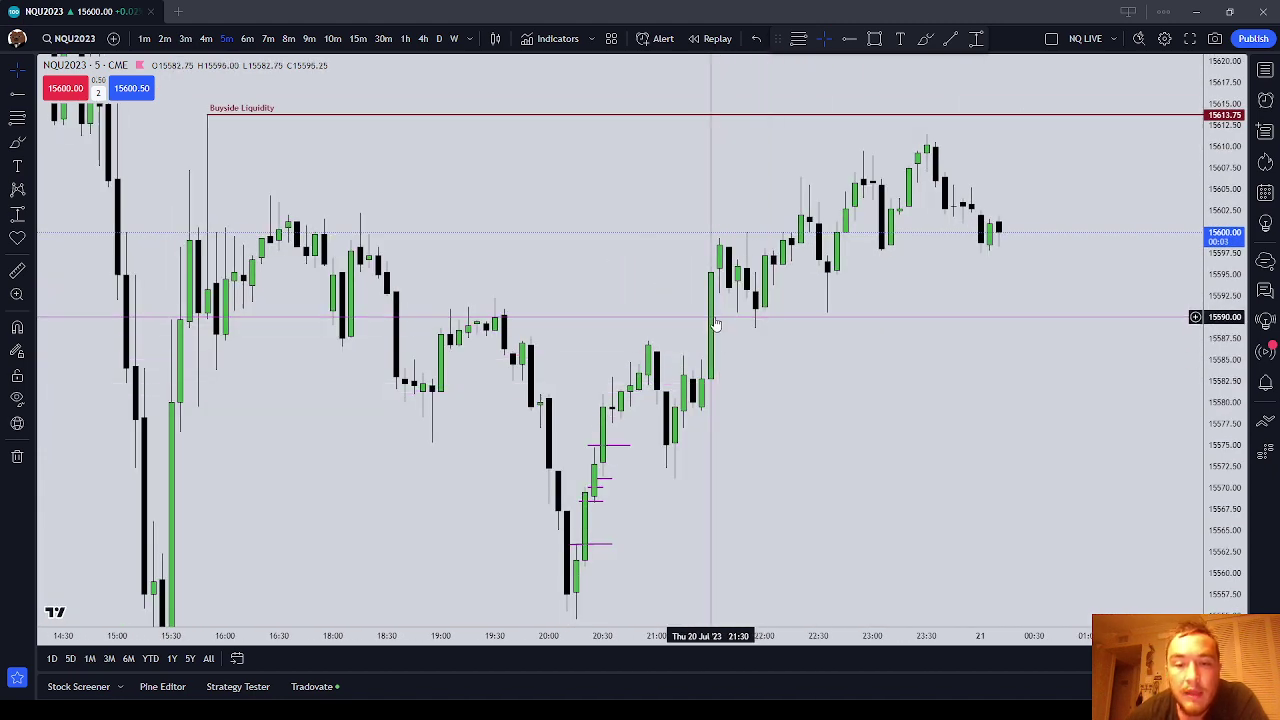